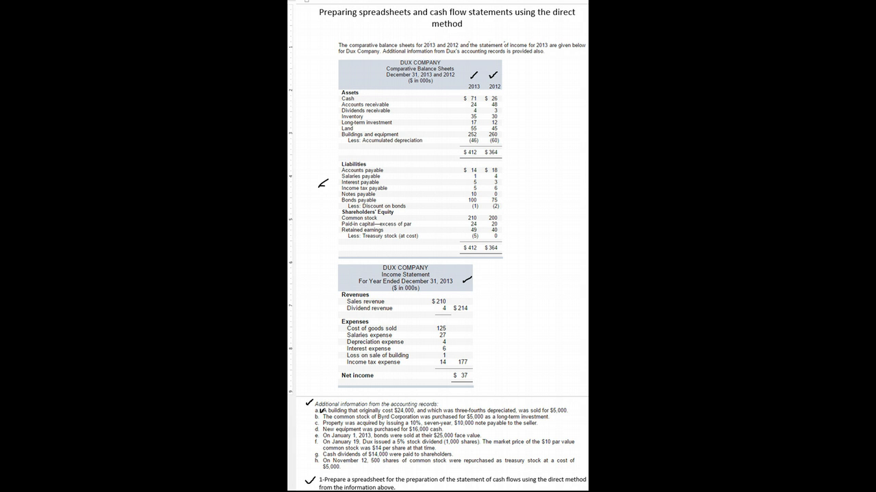
Ink tick marks beside the investing cash flow and change-in-cash instructions, and underline "liability and equity accounts" in the problem document
scroll(438, 246, down, 3)
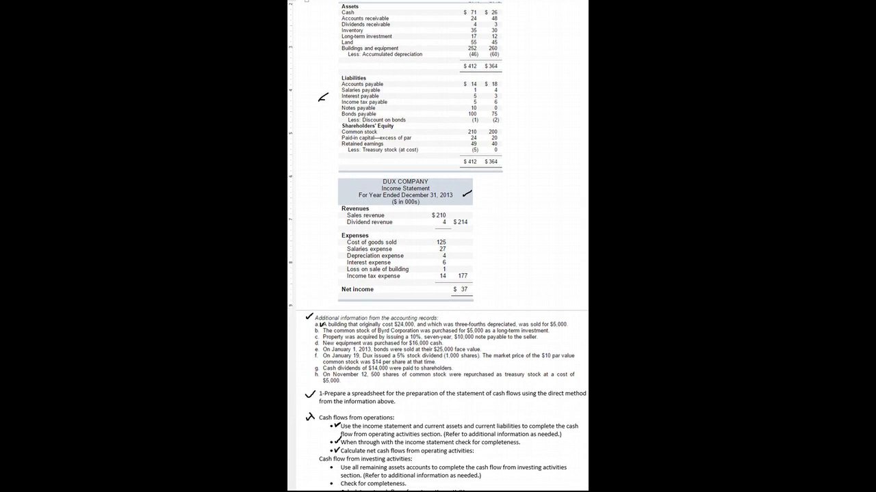
scroll(438, 246, down, 2)
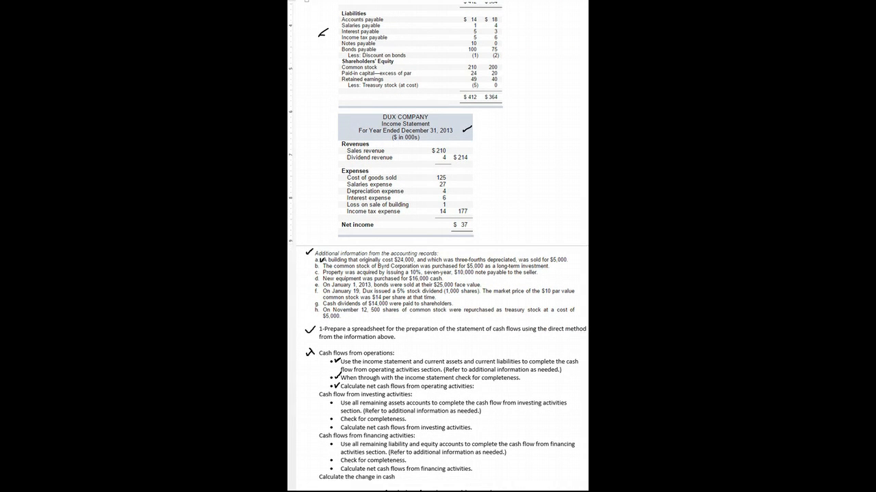
drag(310, 394, 318, 390)
drag(389, 449, 453, 448)
drag(310, 475, 319, 472)
Switch to the Excel worksheet and ink tick marks beside the income statement rows from Dividend Revenue to Income Tax Expense
key(alt+Tab)
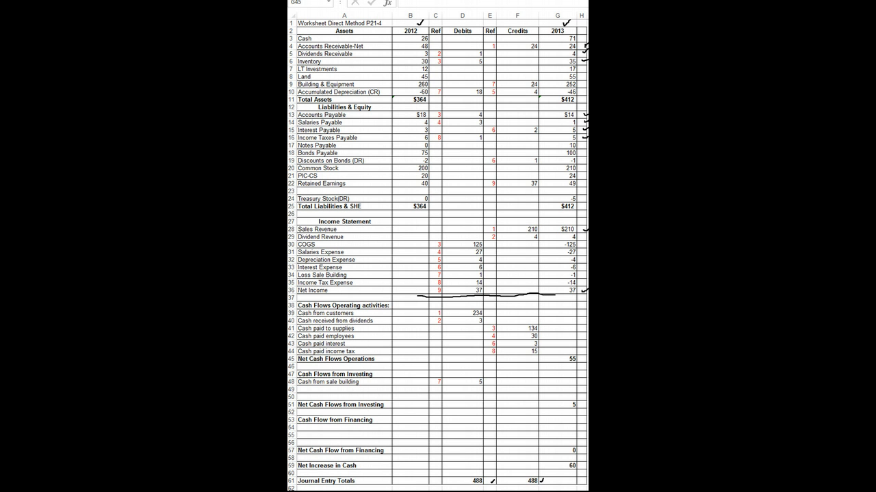
drag(547, 271, 570, 272)
drag(582, 251, 584, 261)
drag(583, 281, 585, 278)
Compare the 2012 and 2013 LT Investments balances and check the additional information about the investment in the problem document
click(342, 69)
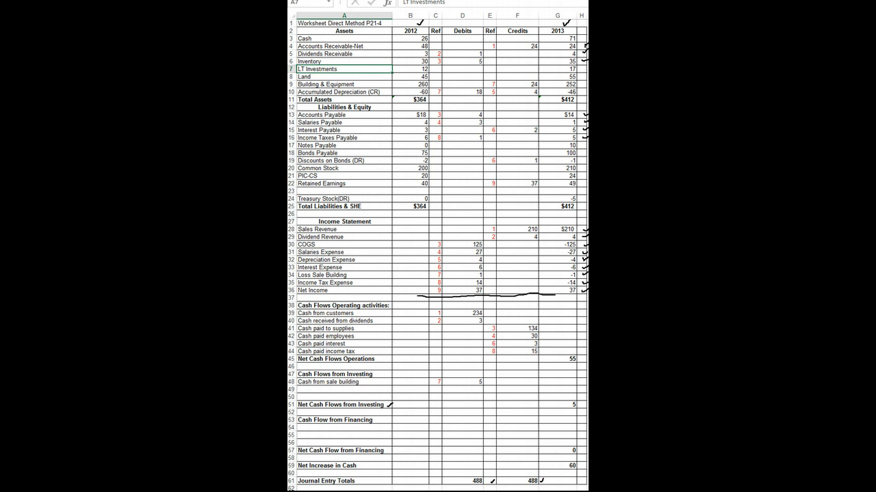
click(410, 68)
click(558, 69)
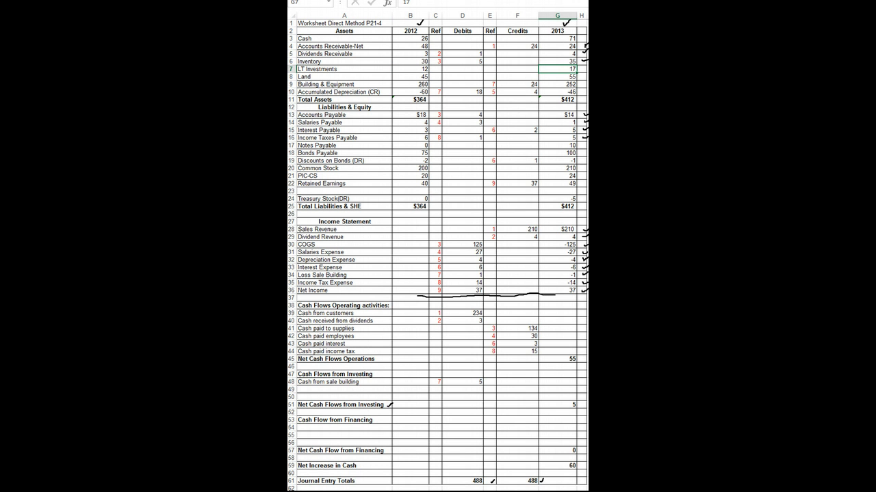
key(alt+Tab)
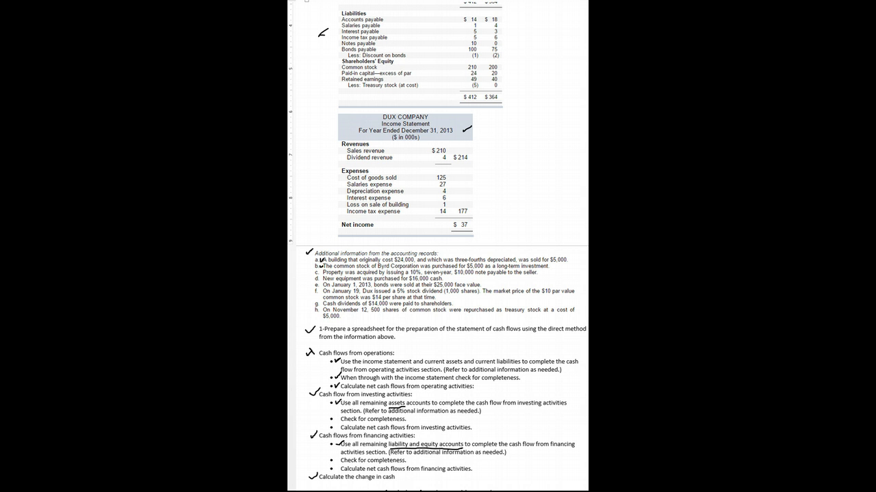
key(alt+Tab)
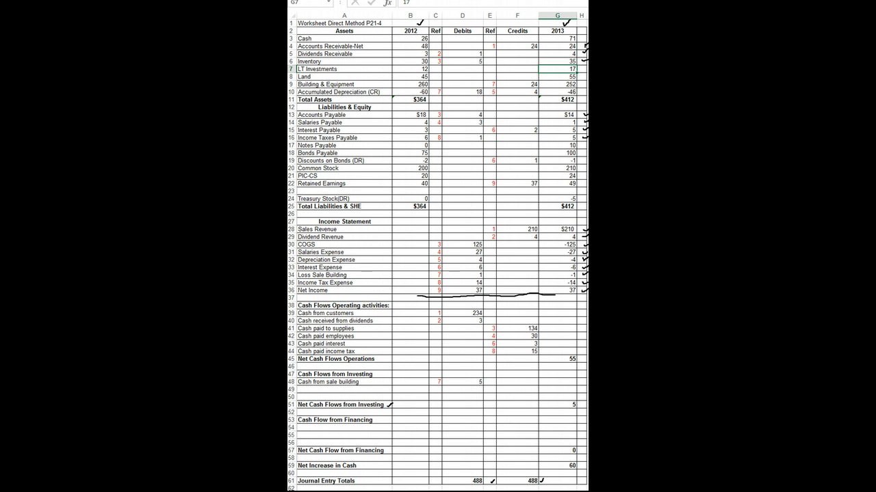
Enter a debit of 5 with reference 10 in the LT Investments row
click(462, 69)
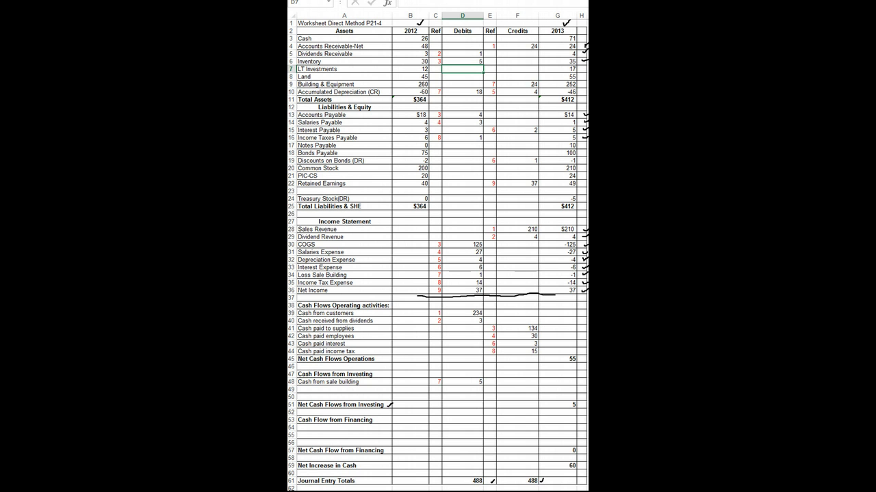
text(5)
click(435, 69)
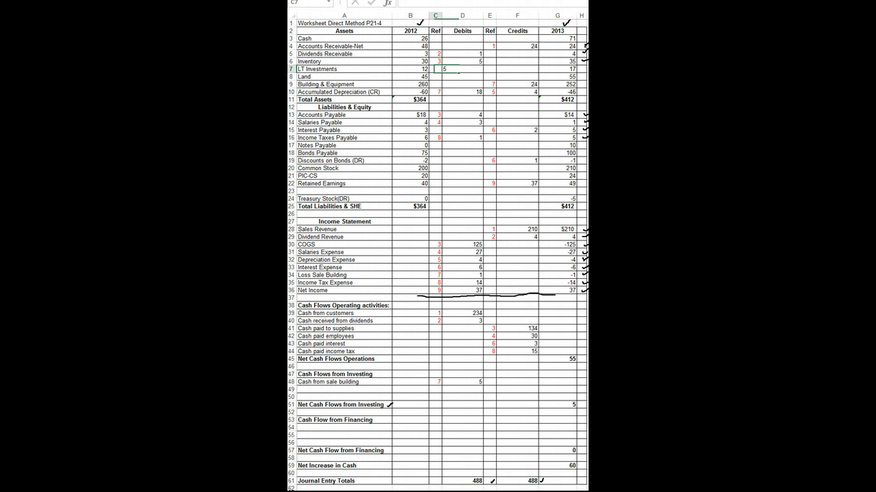
text(10)
Label row 49 under Cash Flows from Investing as "Purchase of LT Investment"
click(344, 389)
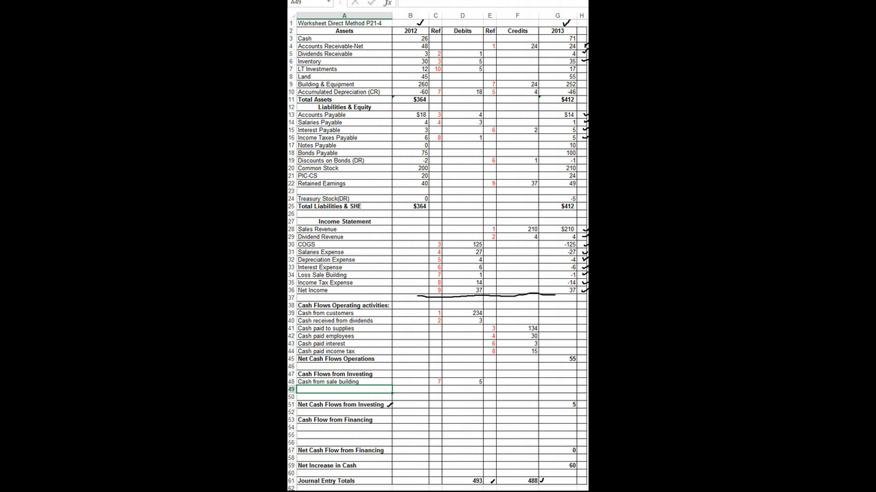
text(Purchase of LT Inv)
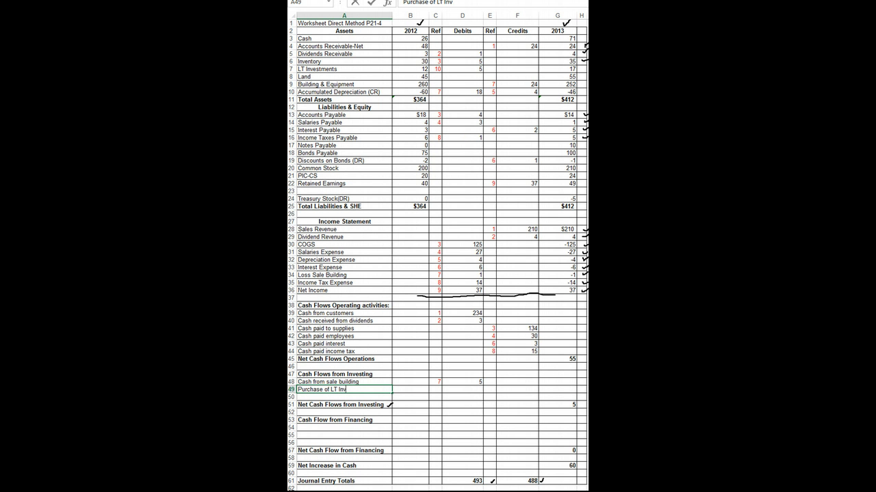
text(esdtment)
click(360, 390)
key(BackSpace)
Enter a credit of 5 with reference 10 for Purchase of LT Investment in row 49
click(490, 389)
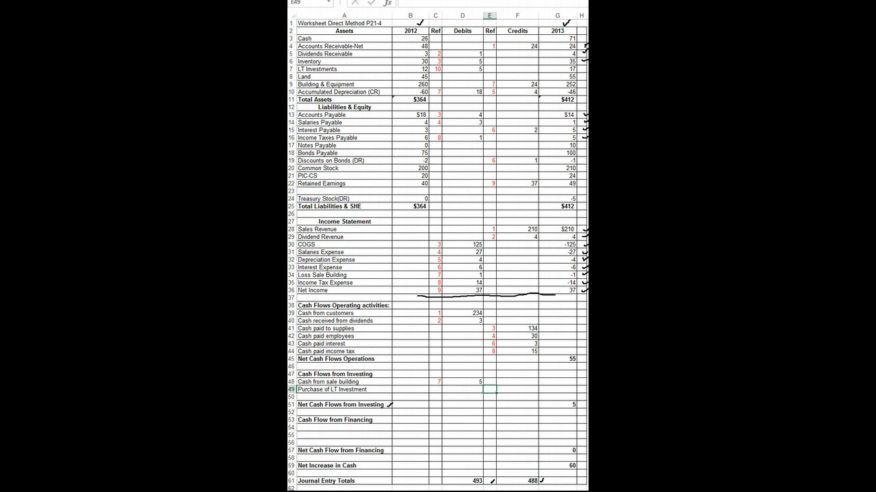
text(10)
key(Tab)
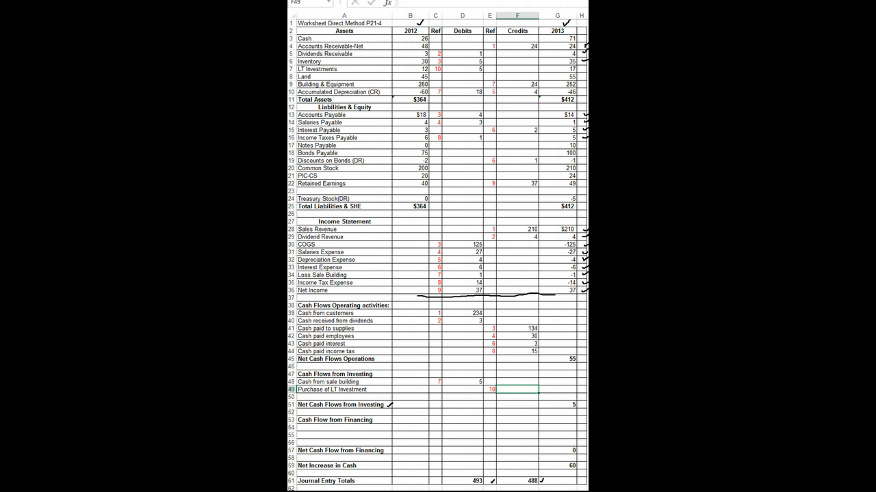
text(5)
key(Return)
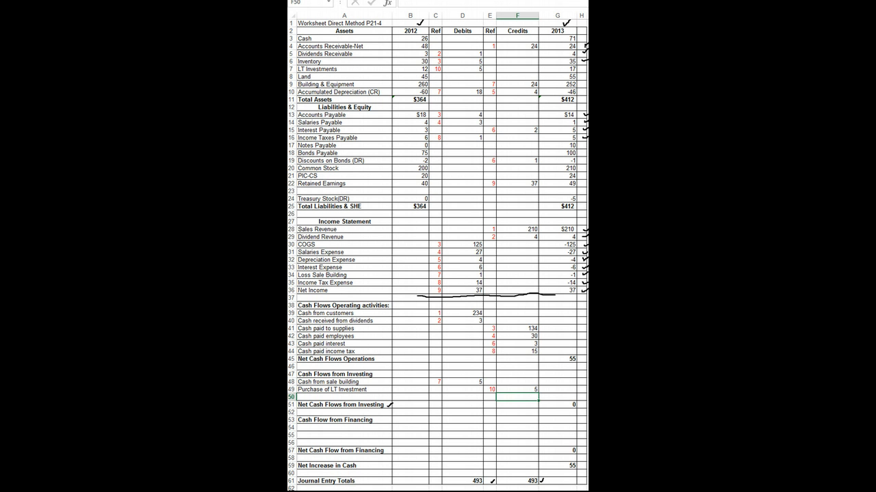
Enter reference 11 and a debit of 10 in the Land row
key(alt+Tab)
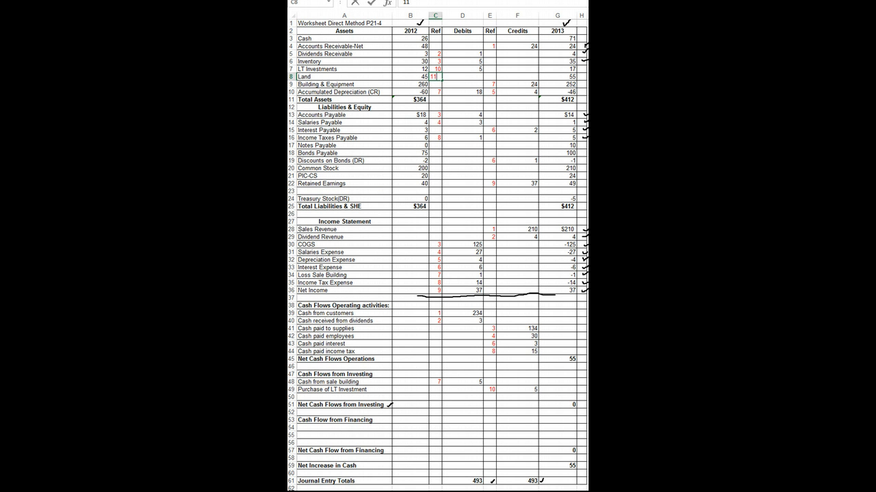
click(489, 91)
key(ctrl+v)
click(462, 77)
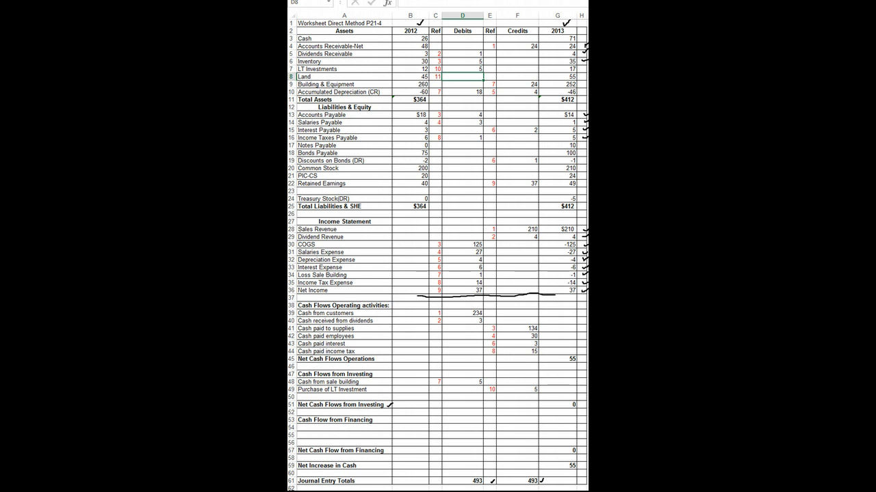
text(10)
Enter reference 11 and a credit of 10 for Notes Payable, and ink a star beside both Land and Notes Payable
click(489, 145)
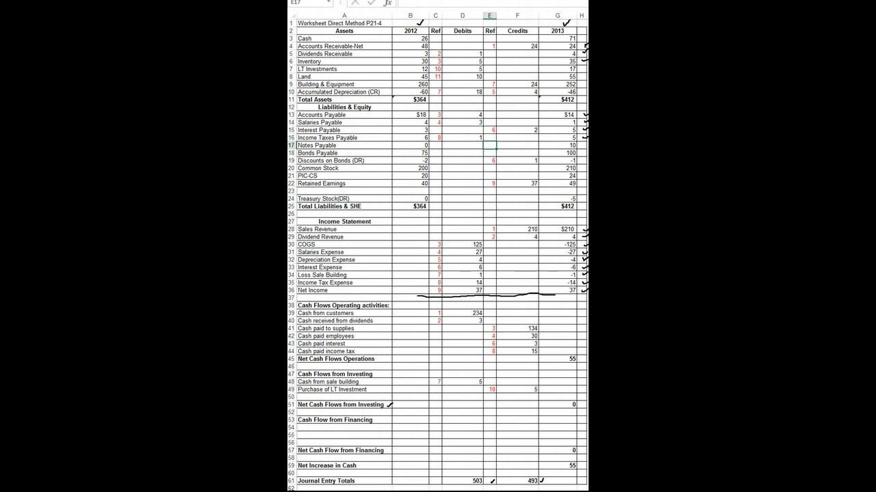
text(11)
key(Tab)
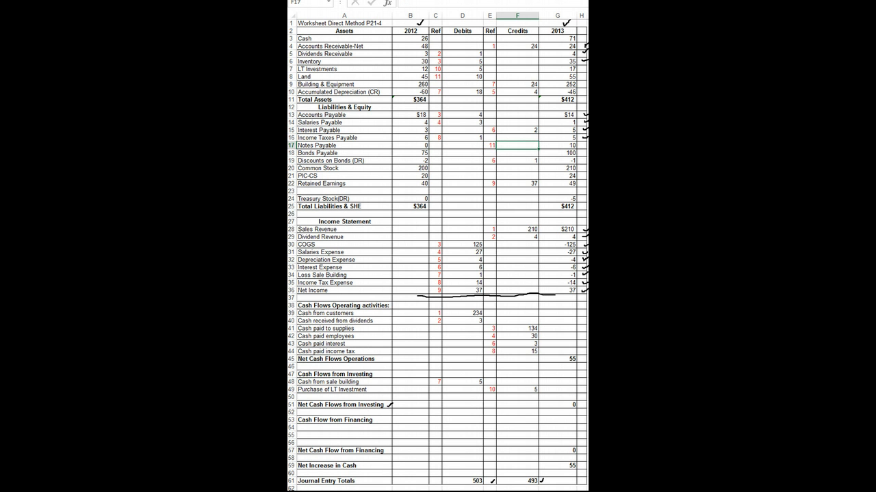
text(10)
key(Return)
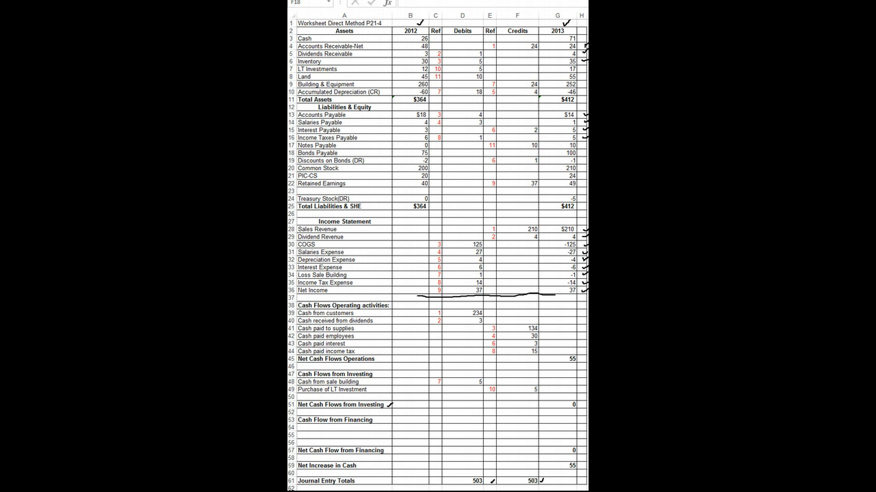
drag(345, 77, 348, 77)
drag(372, 143, 373, 142)
Check the equipment purchase in the problem document and enter reference 12 with a debit of 16 for Building & Equipment
key(alt+Tab)
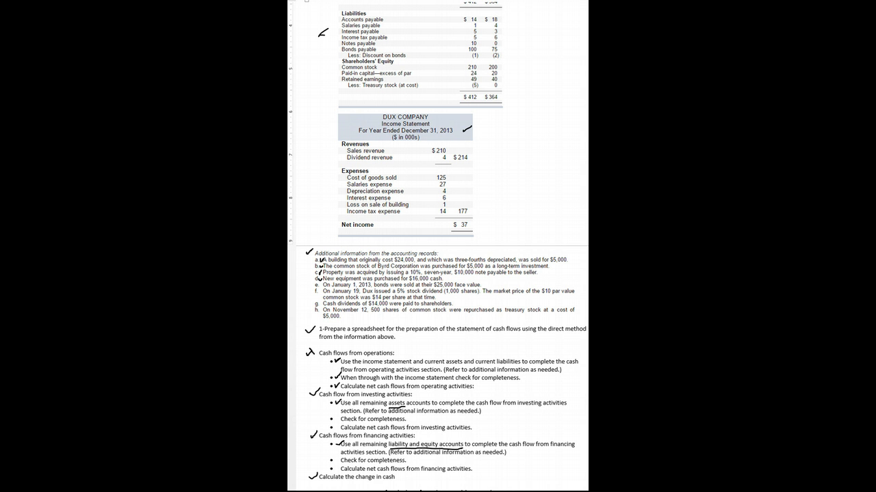
key(alt+Tab)
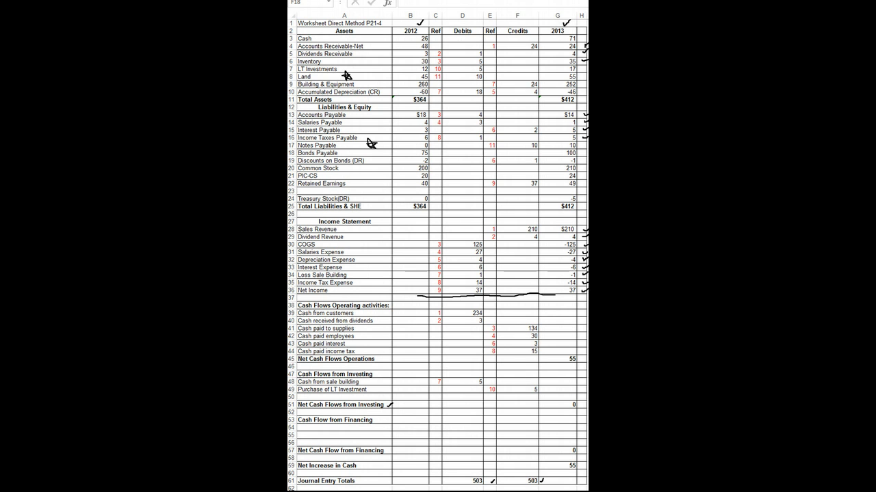
click(435, 84)
text(12)
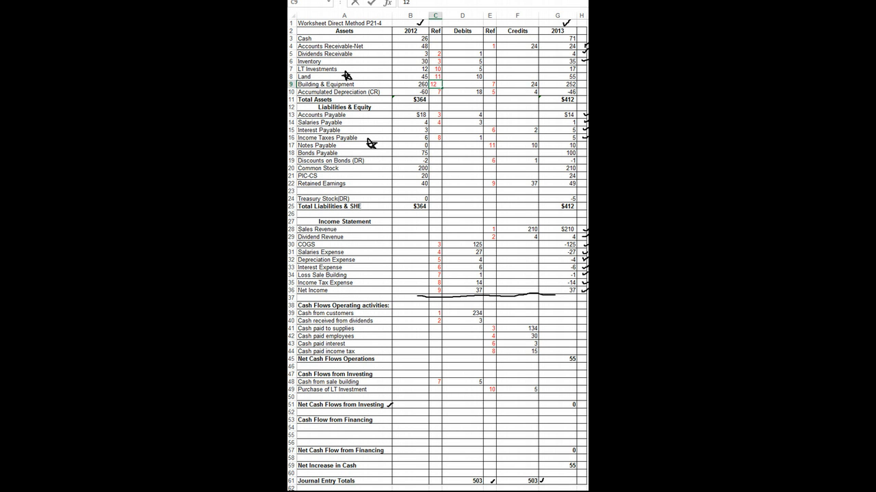
key(Tab)
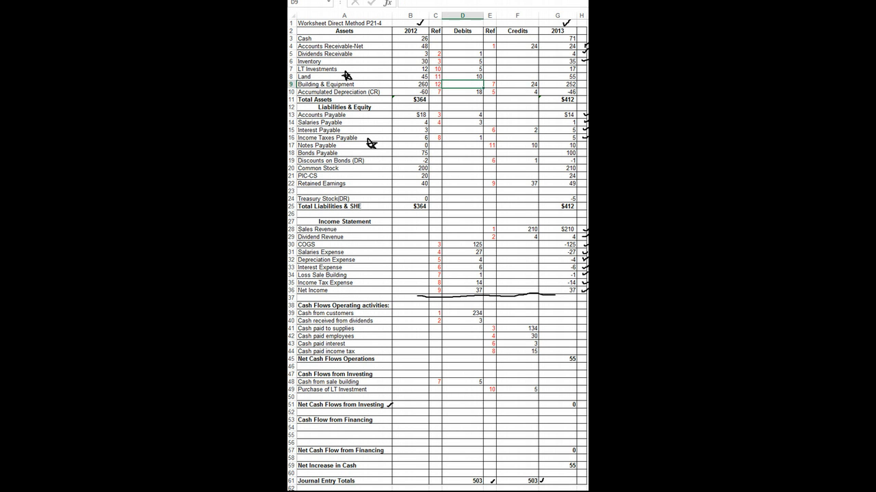
text(16)
key(Return)
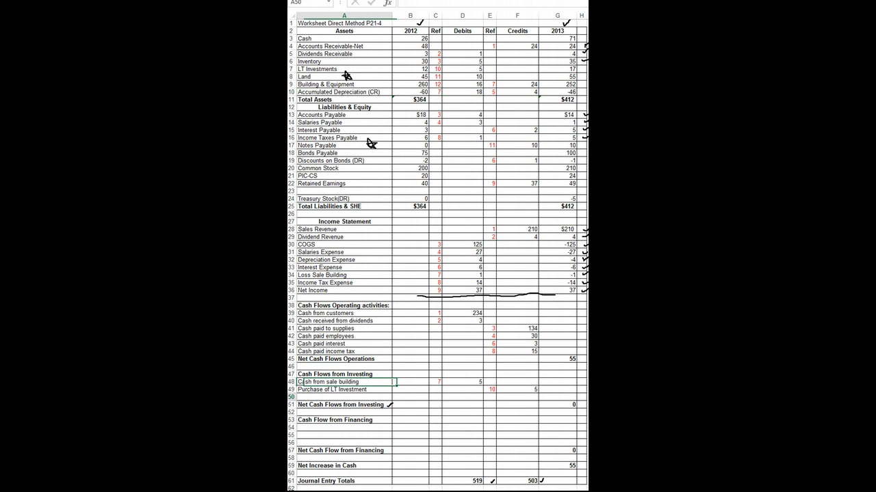
Label row 50 under Cash Flows from Investing as "Purchase of equipment"
click(344, 397)
text(Purch)
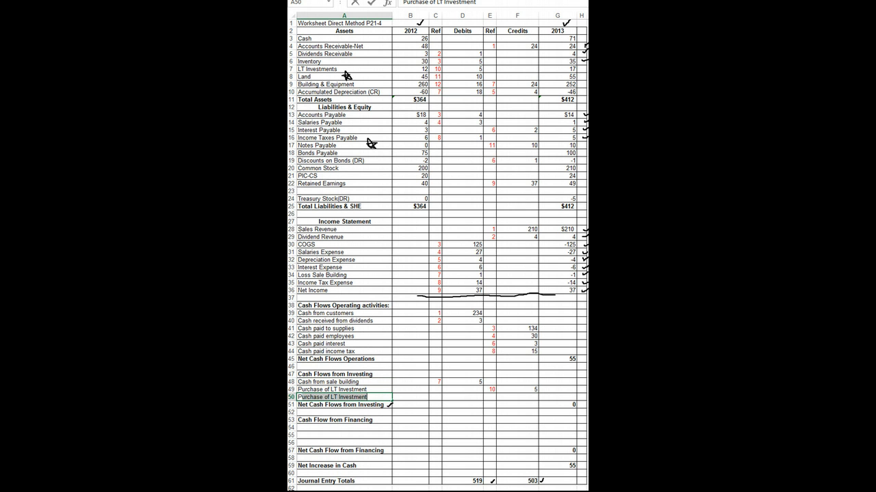
text(ase of e)
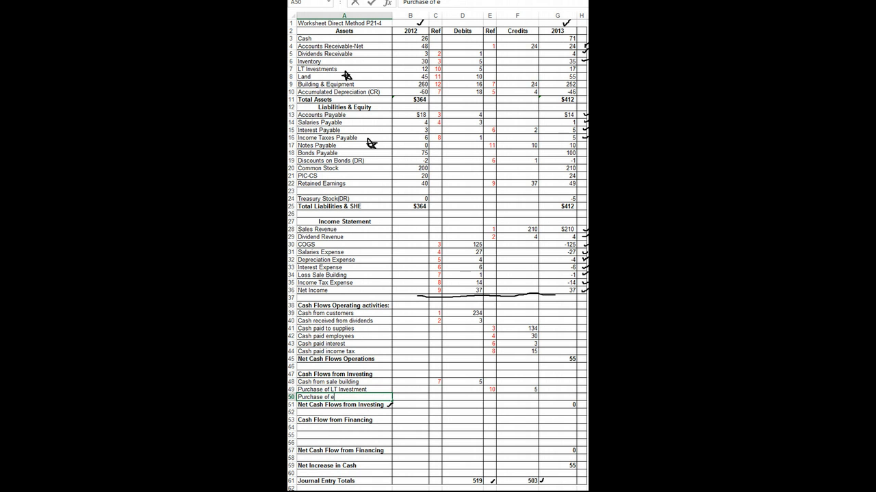
text(quipment)
Enter reference 12 and a credit of 16 for Purchase of equipment in row 50
click(490, 396)
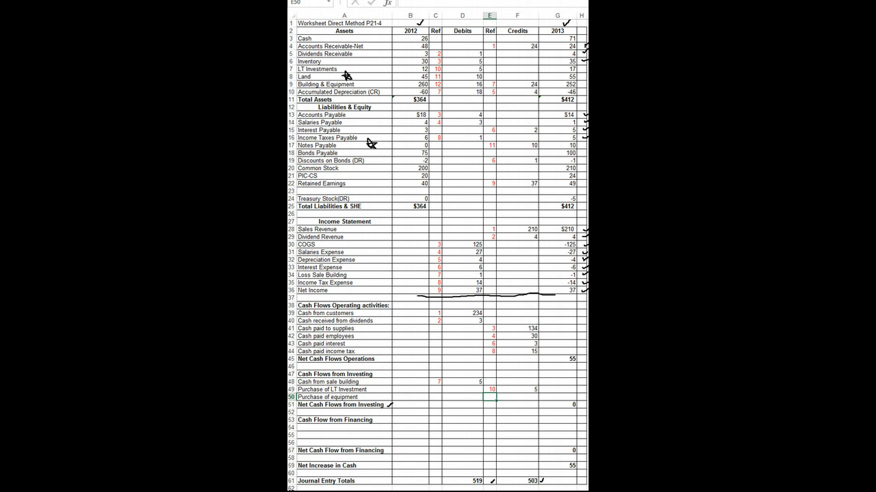
text(12)
key(Tab)
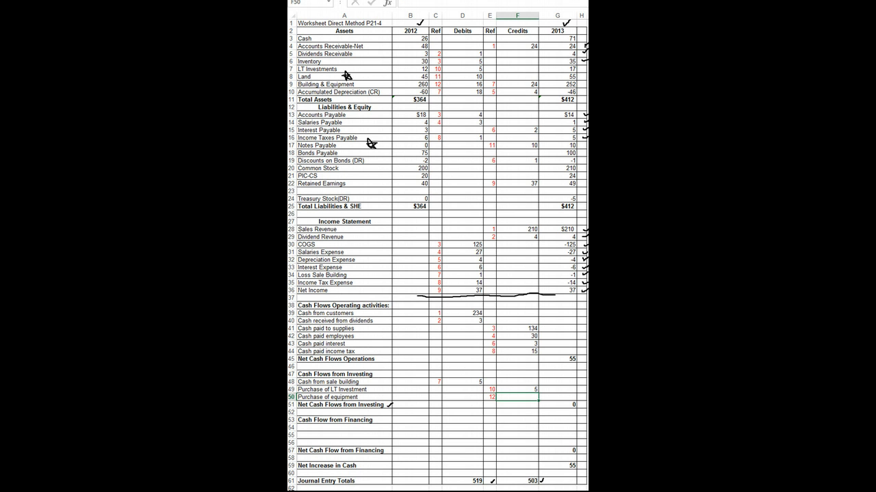
text(16)
key(Return)
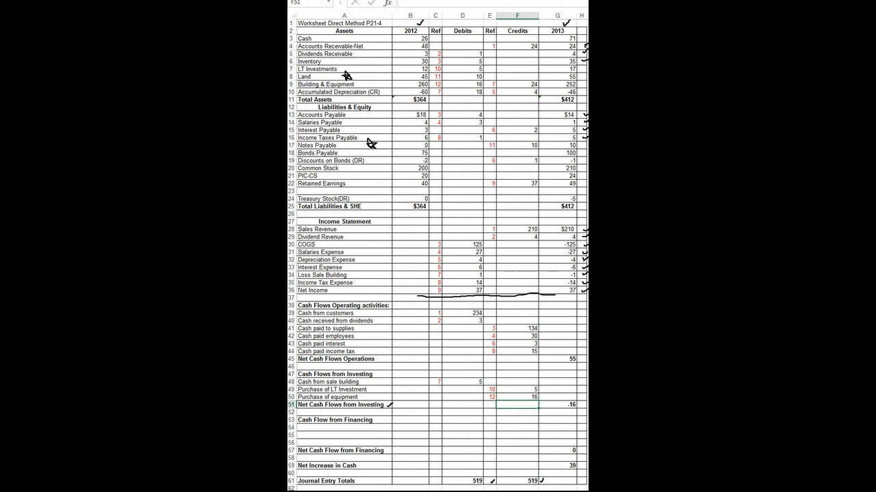
key(alt+F4)
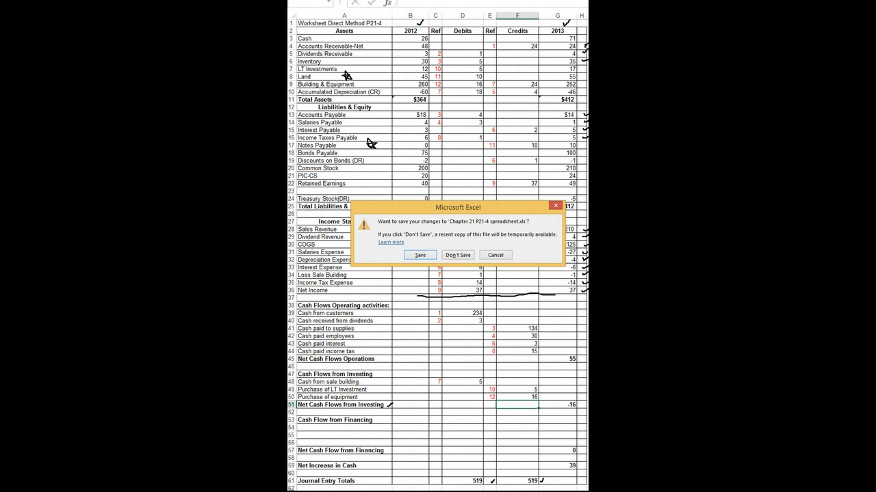
key(Escape)
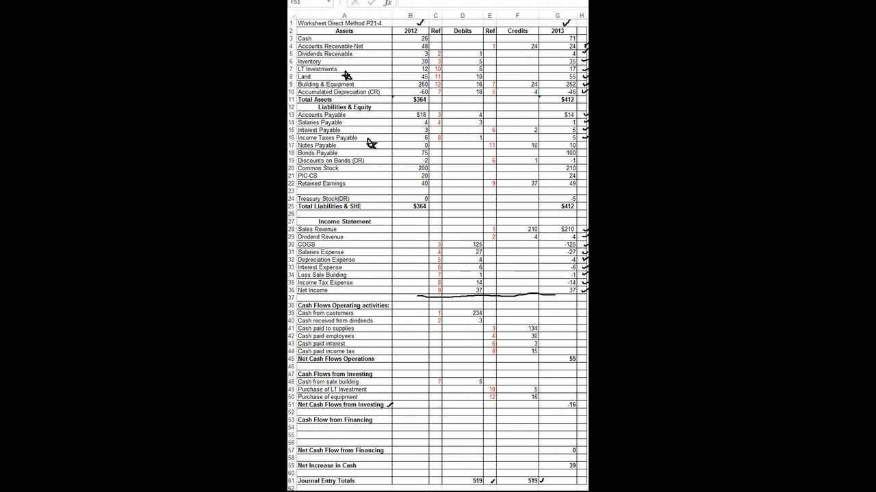
Examine the formulas behind Net Cash Flows from Investing in G51 and Net Cash Flows Operations in G45
click(557, 404)
click(558, 405)
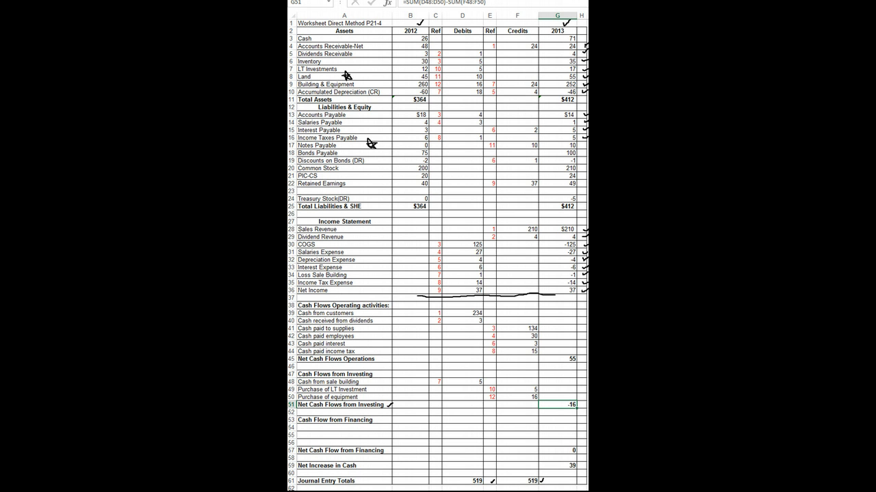
click(557, 359)
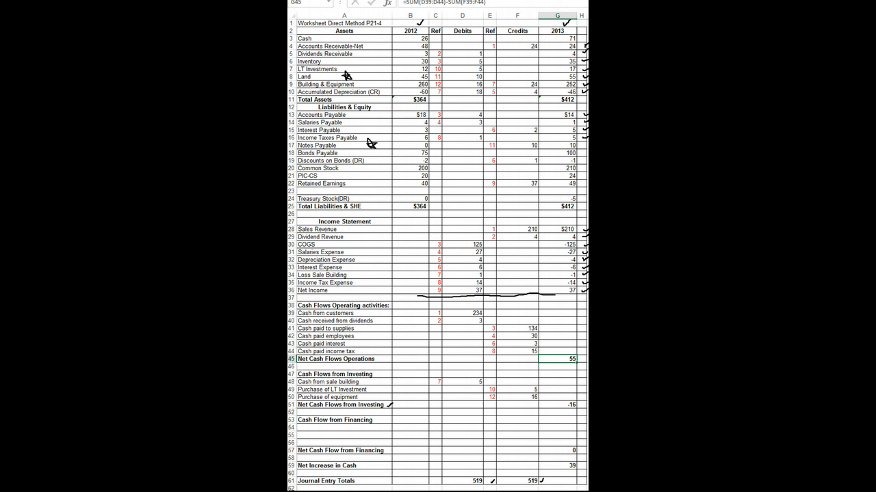
click(557, 405)
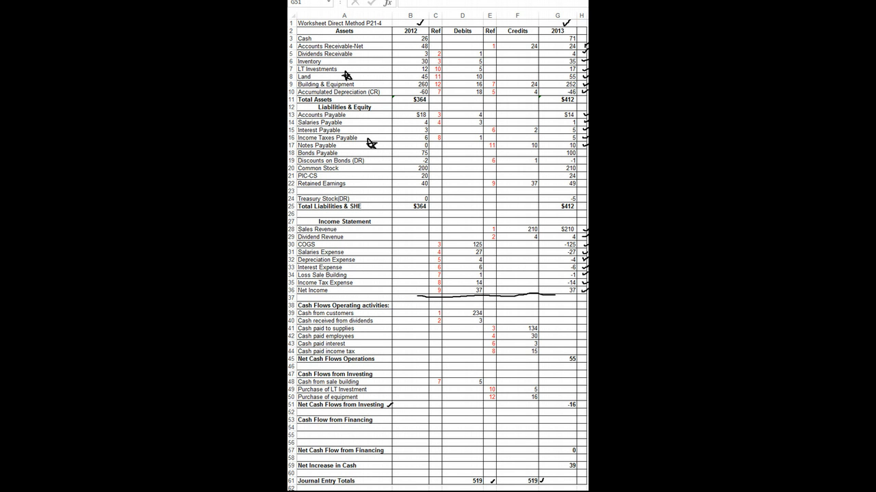
Enter reference 12 and a credit of 25 for Bonds Payable
click(490, 152)
text(12)
key(Tab)
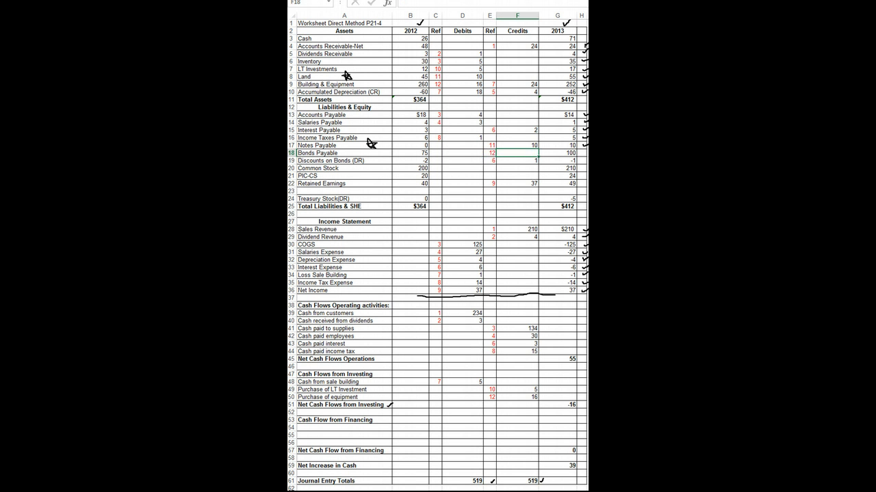
text(25)
key(Return)
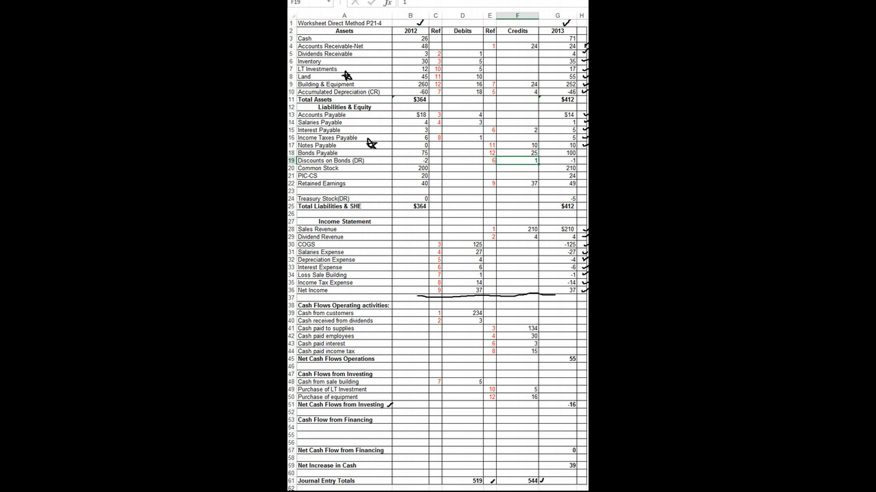
Add "Cash from bond issue" in row 54 under Cash Flow from Financing with reference 12 and a debit of 25
click(344, 427)
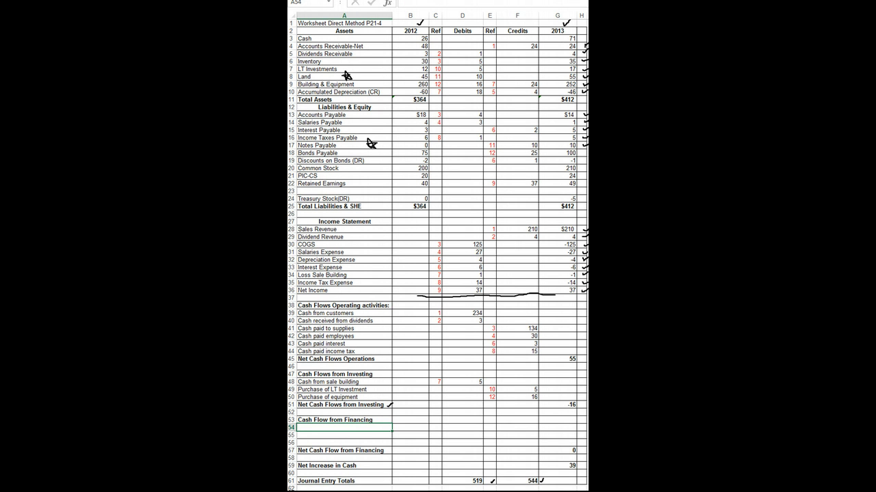
text(Cash from bond)
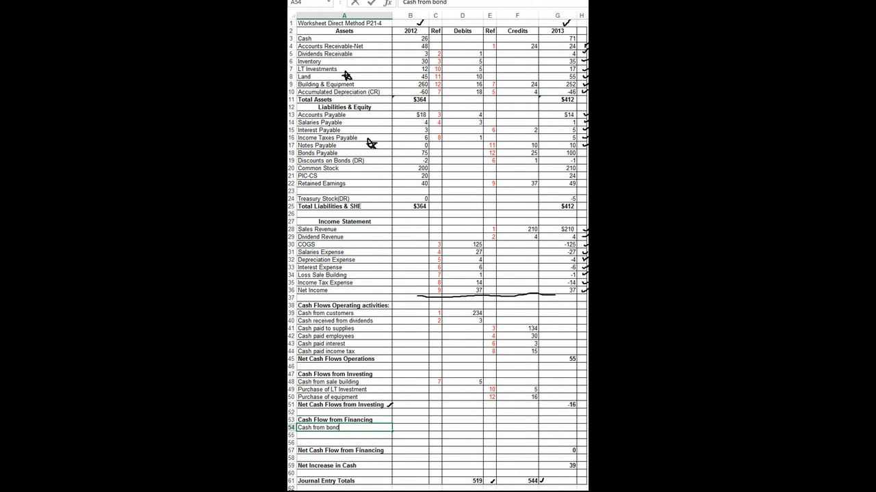
text( issue)
click(463, 428)
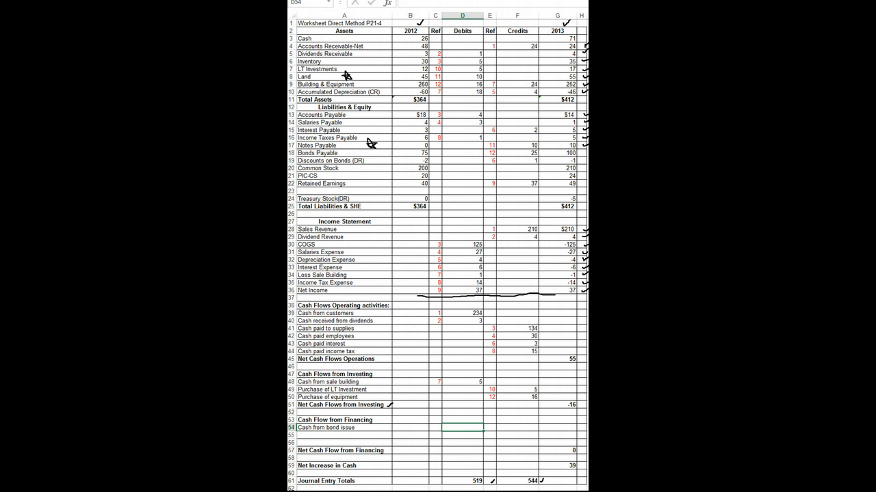
text(25)
click(435, 427)
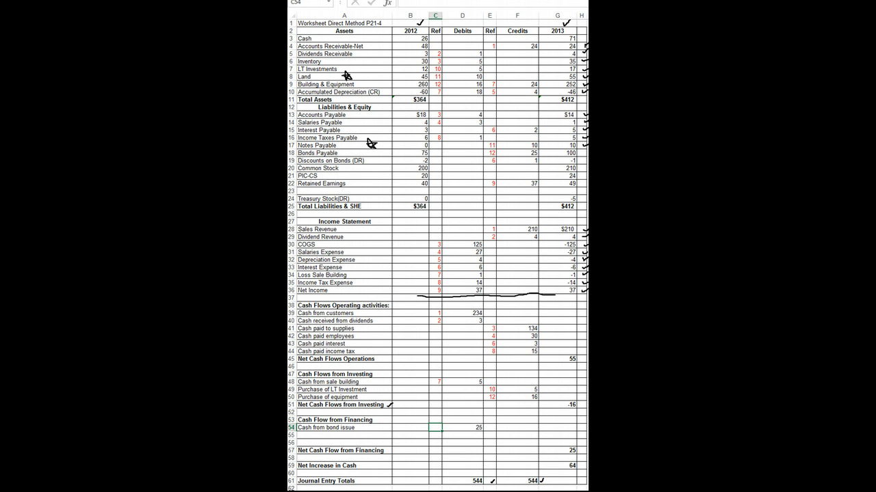
text(12)
key(Return)
Check the stock dividend in the problem document and enter reference 13 with a credit of 10 for Common Stock
drag(375, 166, 377, 171)
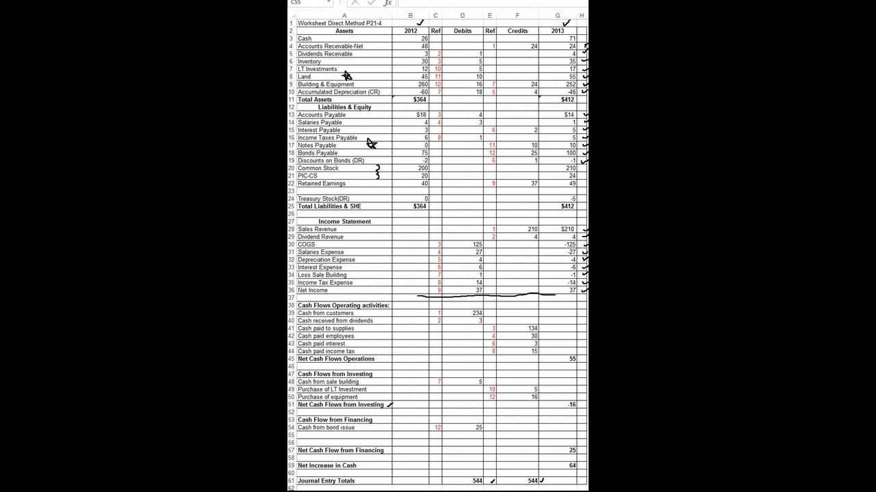
key(alt+Tab)
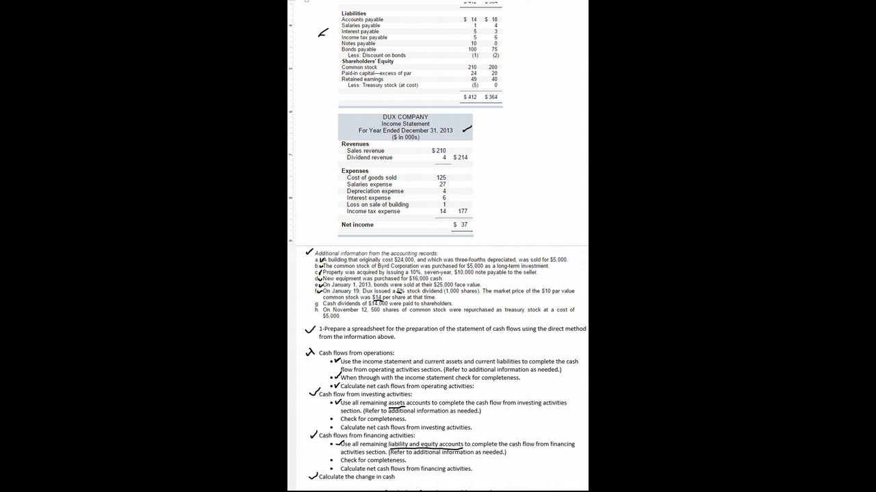
key(alt+Tab)
click(490, 168)
text(1)
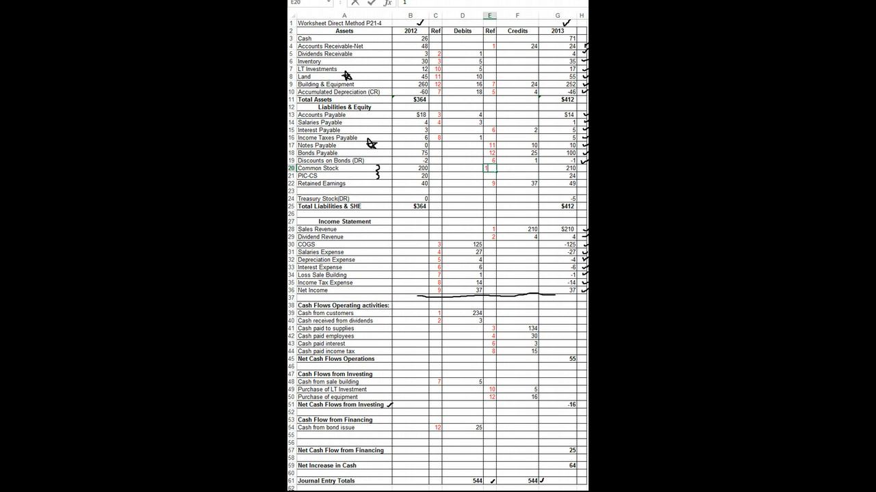
text(3)
click(517, 168)
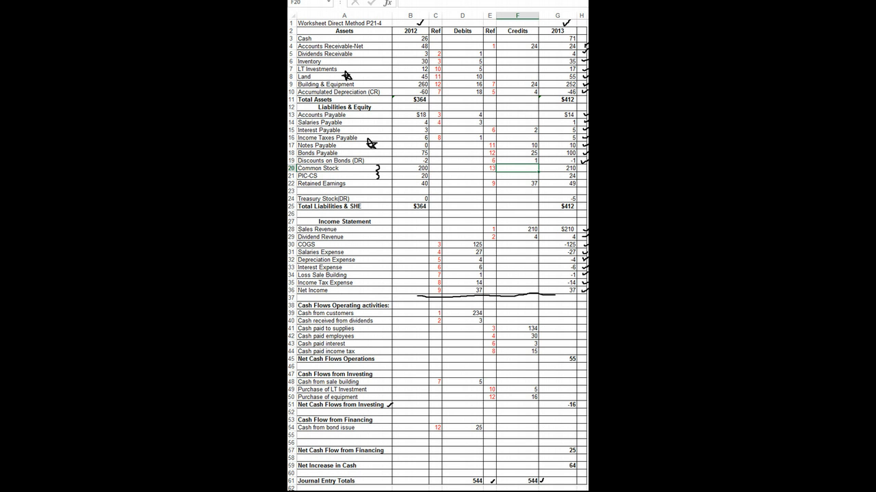
text(10)
key(Return)
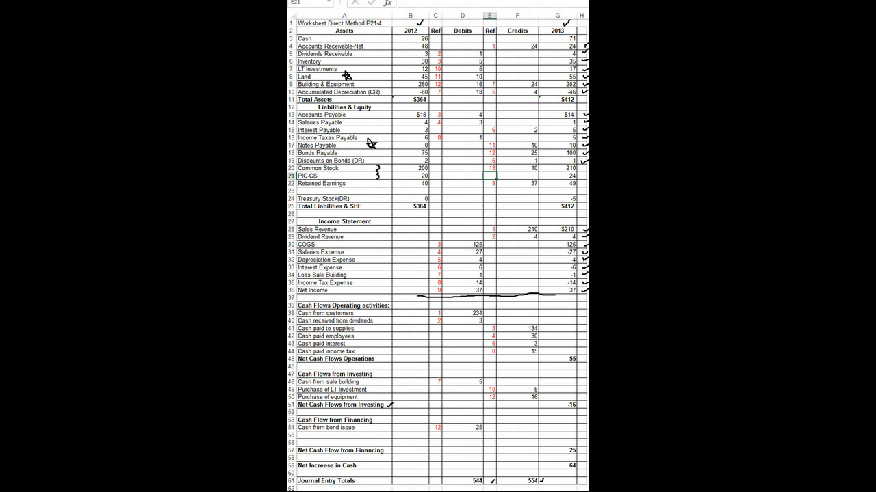
Enter reference 13 and a credit of 4 for PIC-CS
text(13)
key(Tab)
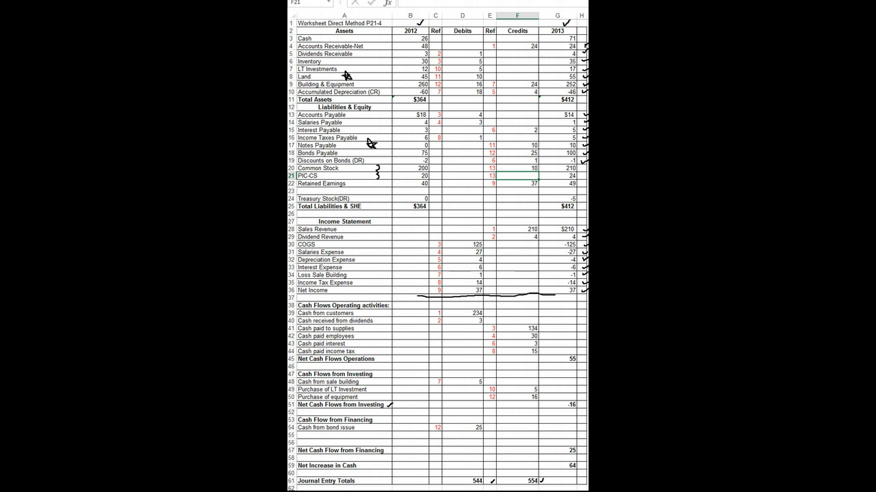
text(4)
key(Return)
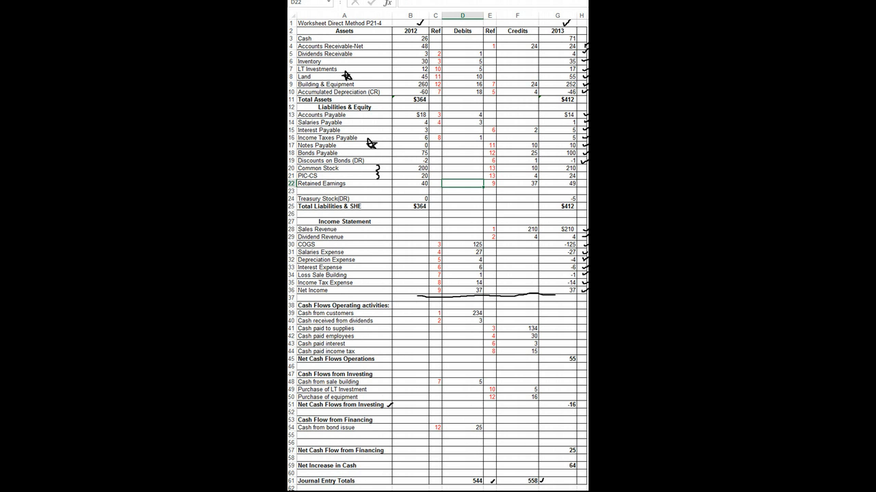
Enter reference 13 and a debit of 14 for Retained Earnings in row 22
click(435, 183)
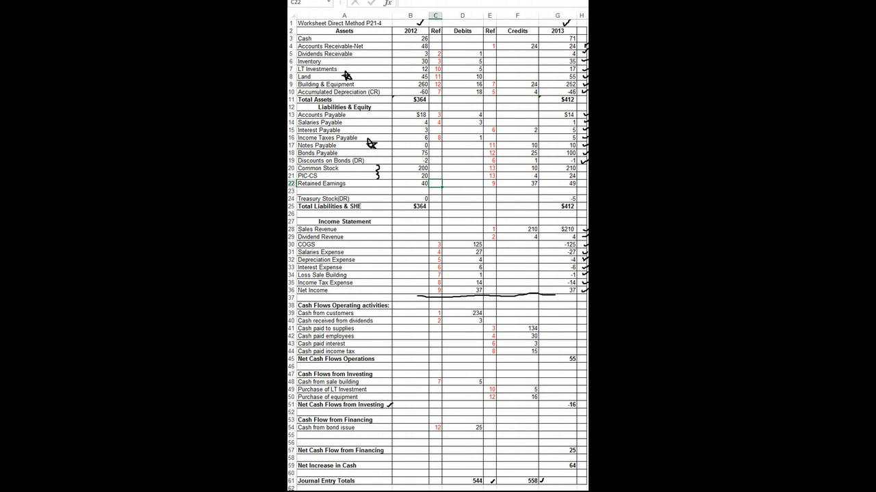
text(13)
key(Tab)
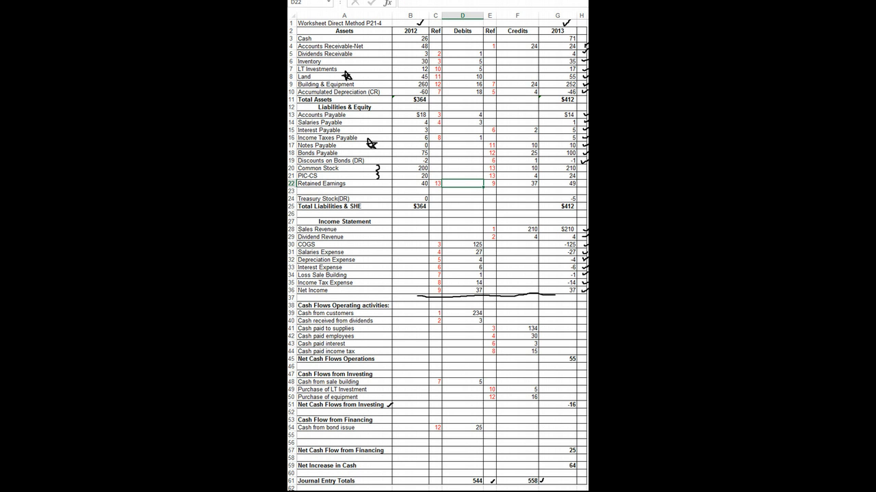
text(14)
key(Return)
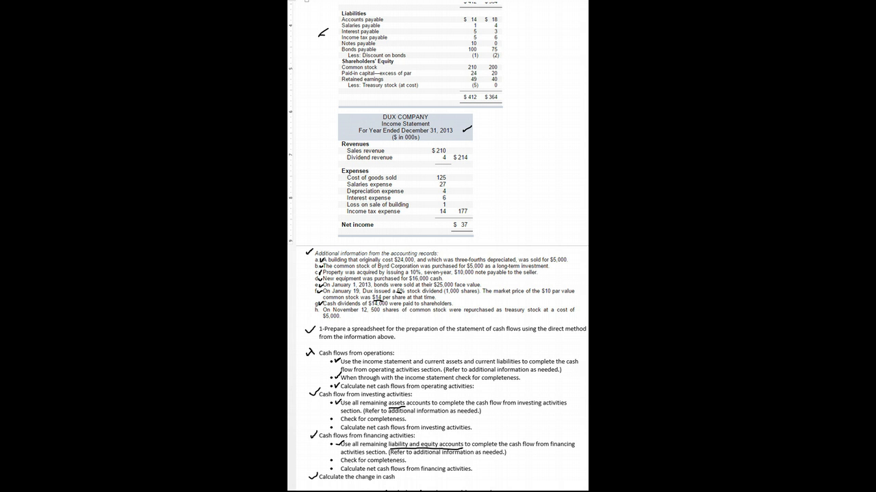
Return to the worksheet from the problem document and enter reference 14 with a debit of 14 in row 23 below Retained Earnings
key(alt+Tab)
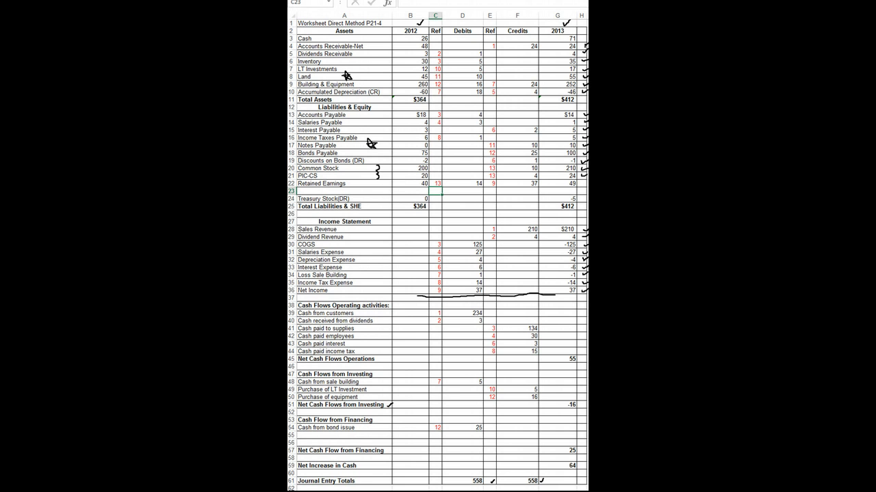
text(14)
key(Tab)
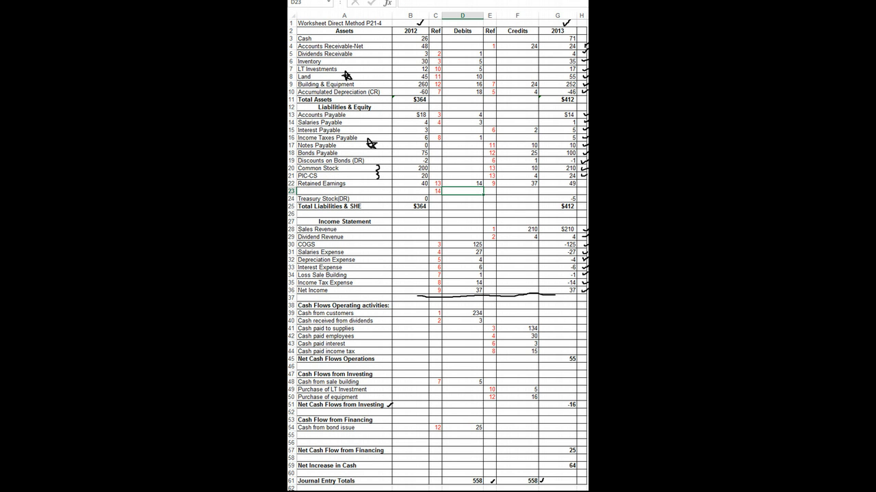
text(14)
click(462, 222)
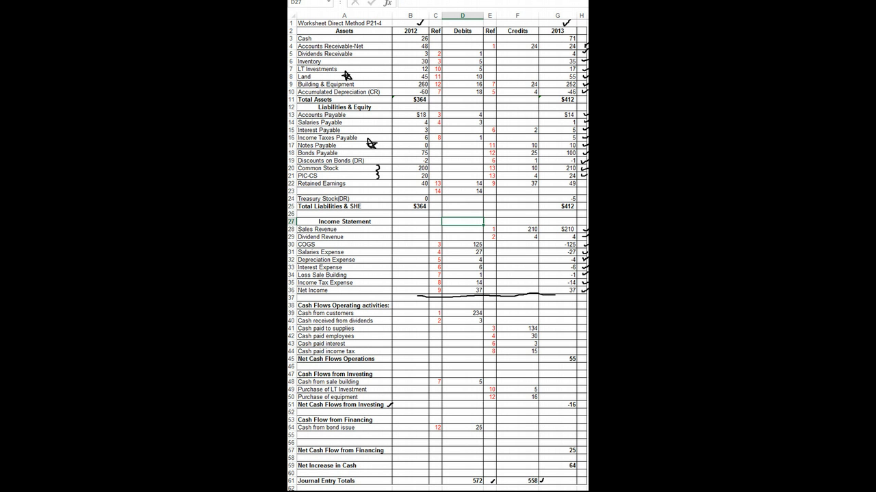
Add "Cash paid for dividends" in row 55 under Cash Flow from Financing with reference 14 and a credit of 14
click(337, 435)
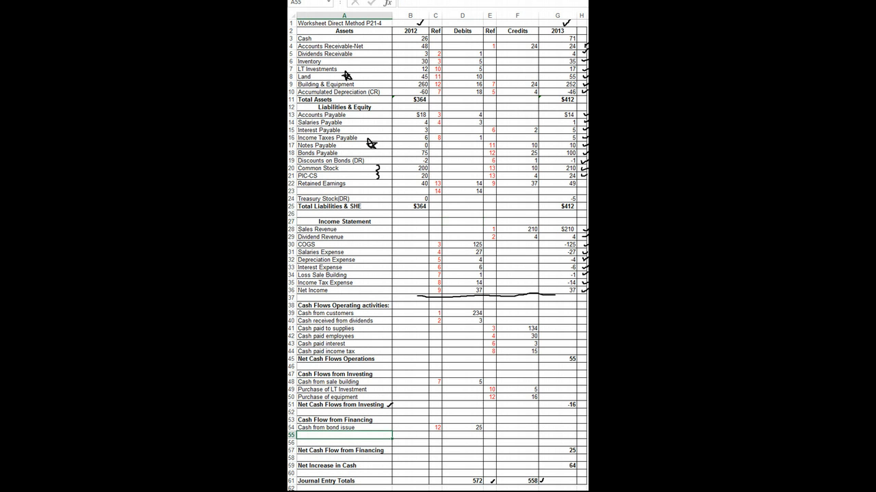
text(Cash paid for dividends)
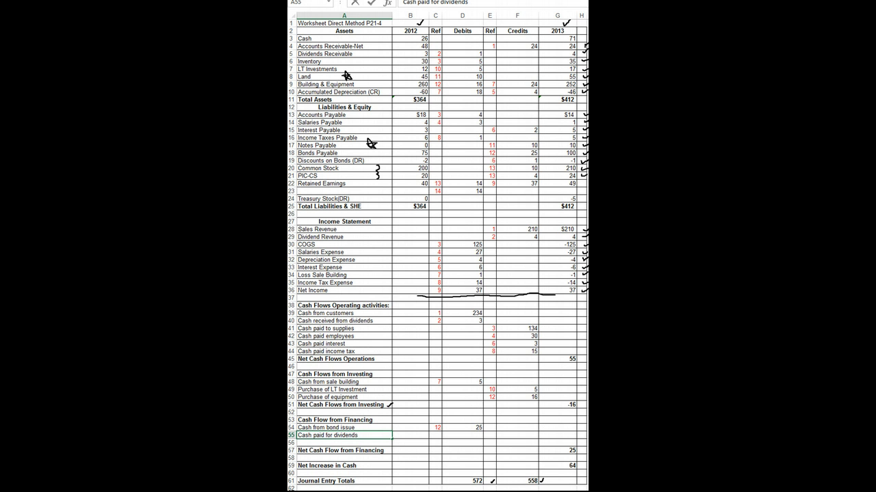
key(Tab)
key(Tab)
key(Tab)
key(Tab)
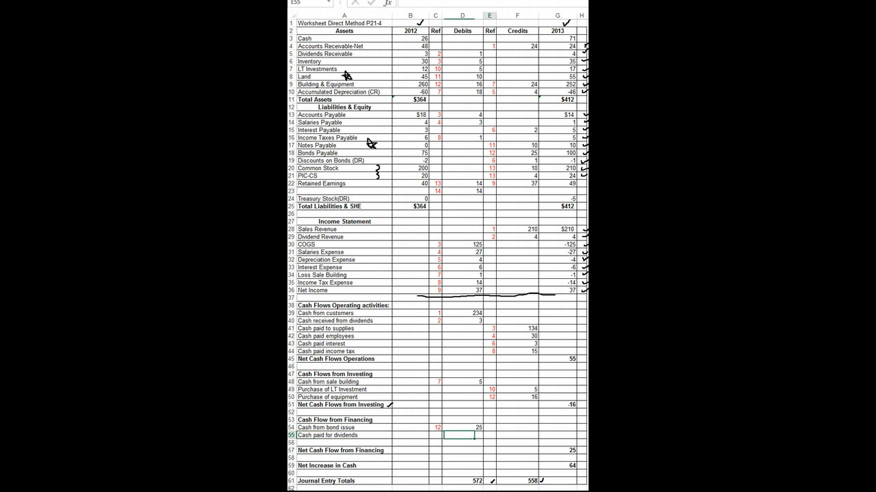
text(14)
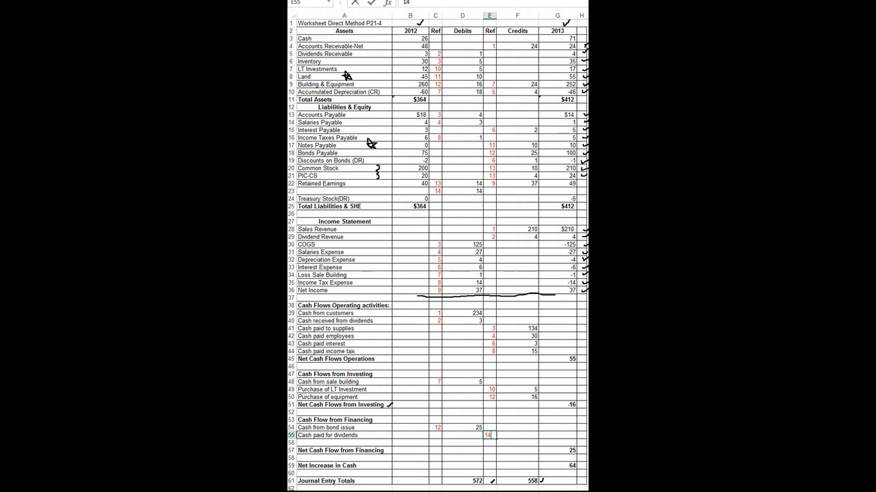
key(Tab)
text(14)
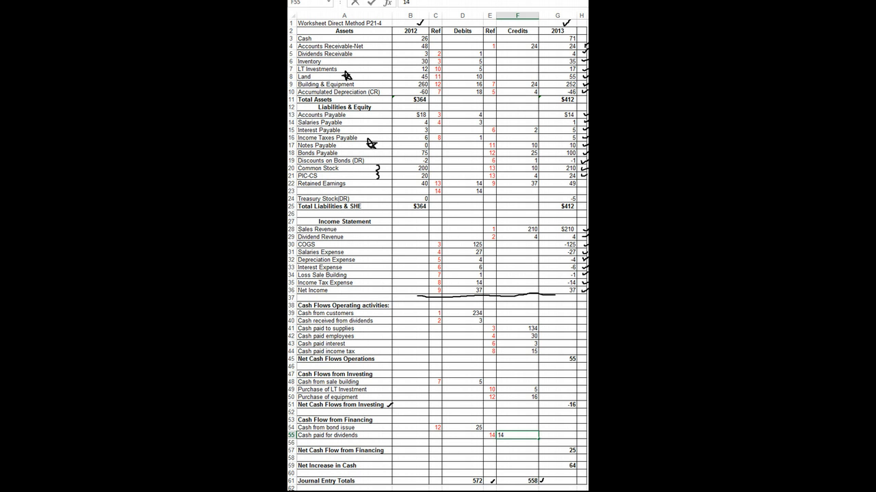
key(Return)
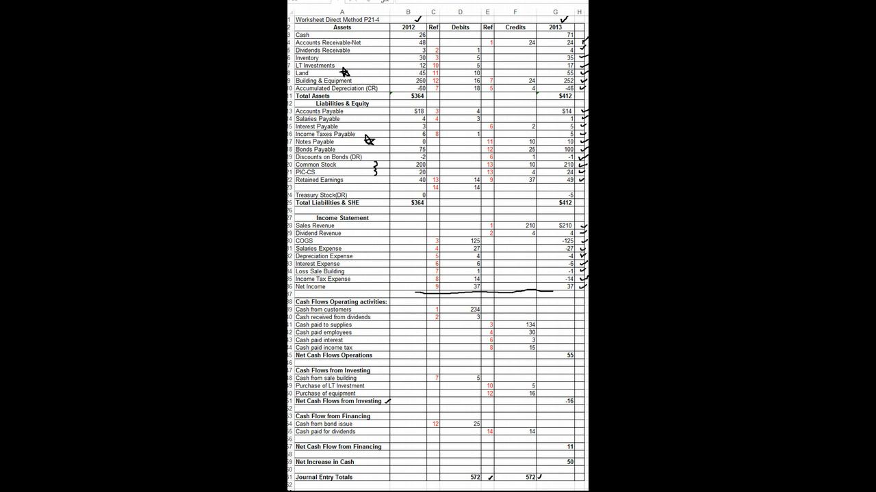
Enter reference 15 and a debit of 5 for Treasury Stock
click(433, 195)
text(15)
key(Tab)
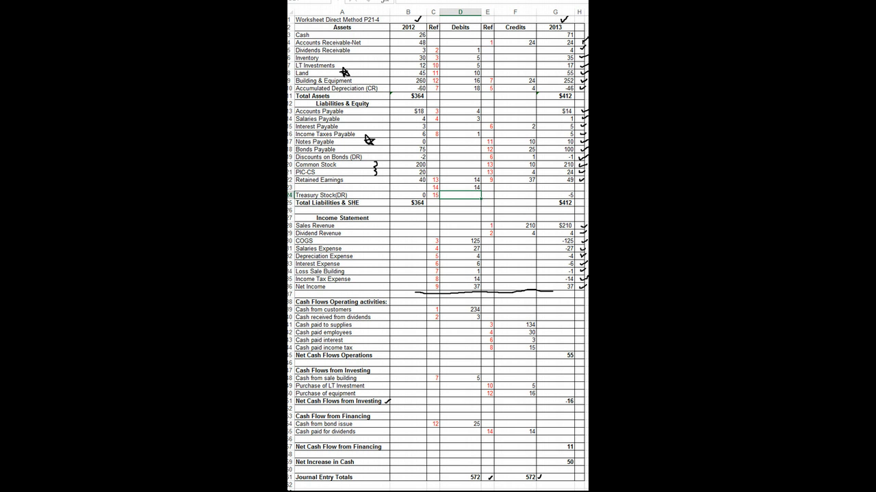
text(5)
click(487, 218)
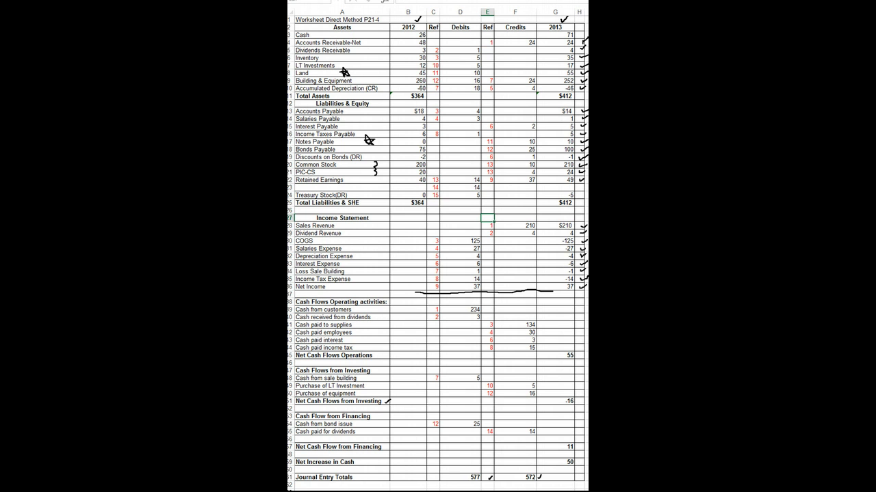
Add "Cash paid for TS purchase" in row 56 under Cash Flow from Financing with reference 15 and a credit of 5
click(339, 440)
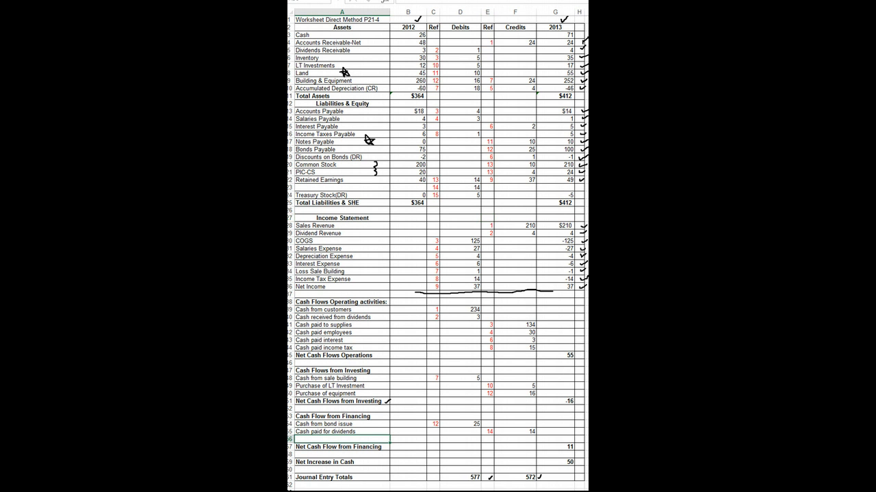
text(Cash paid for )
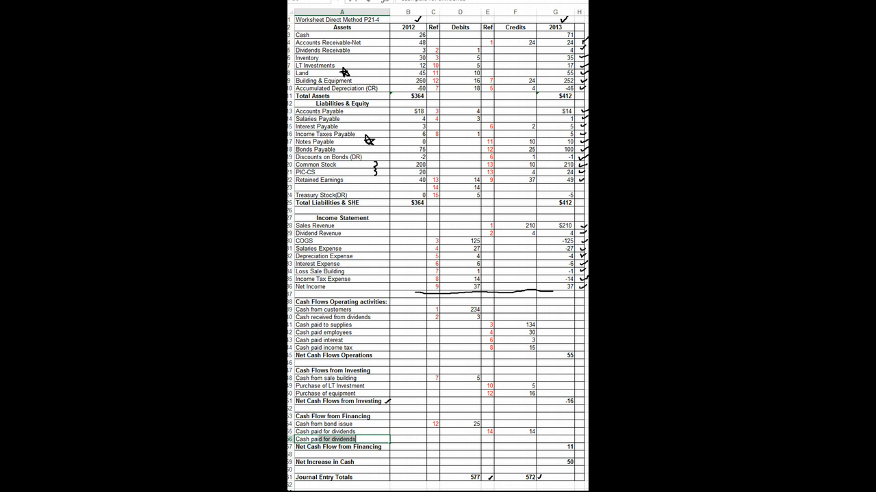
text(TS purchase)
click(488, 439)
text(15)
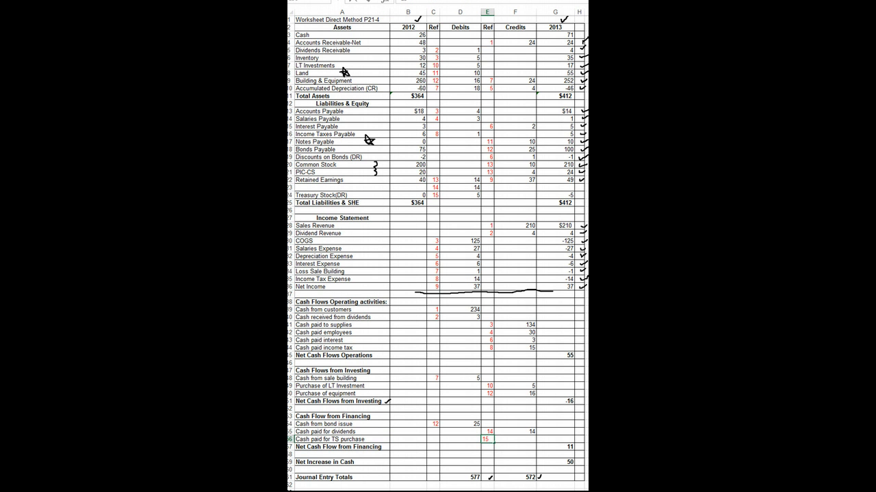
click(516, 439)
text(5)
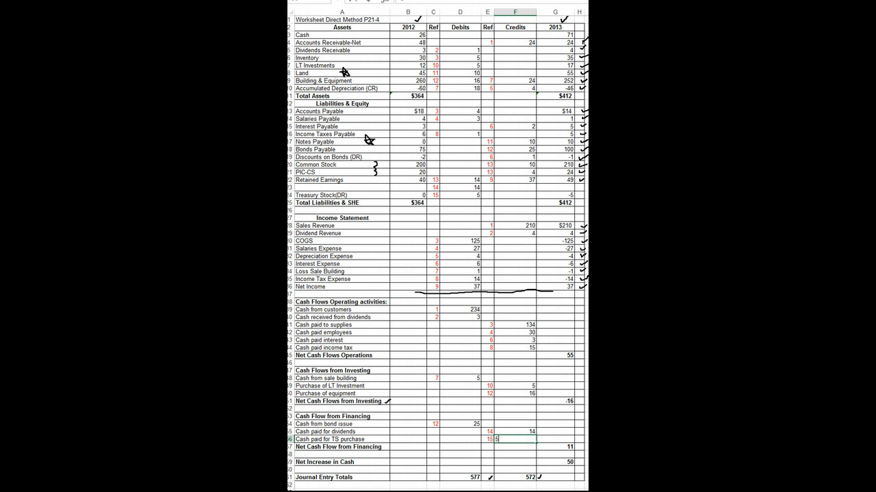
key(Return)
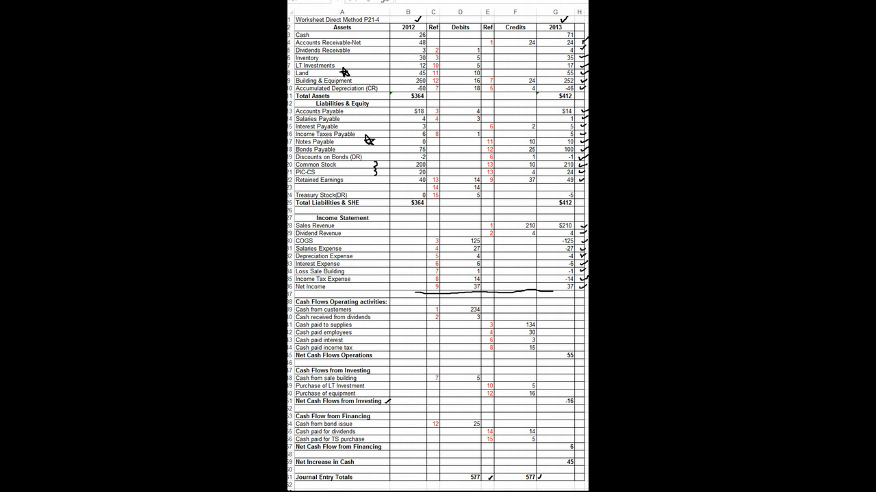
Enter reference 16 and a debit of 45 for Cash in row 3
click(433, 35)
text(16)
key(Tab)
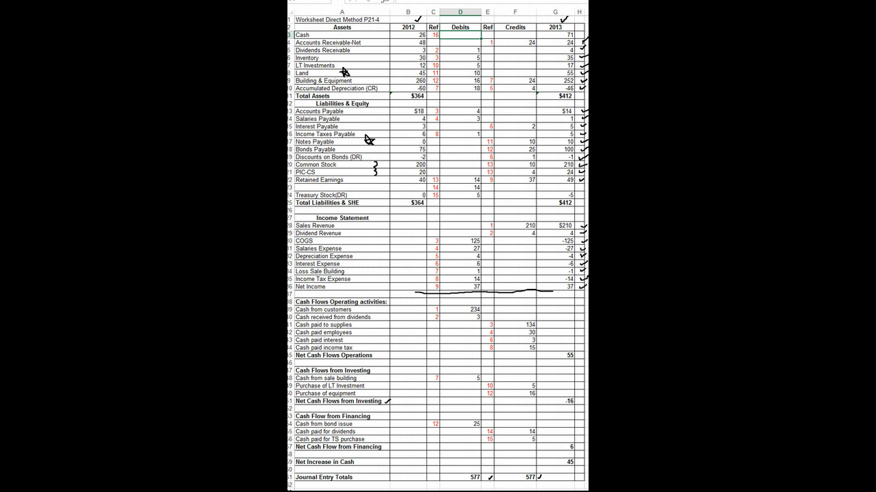
text(45)
click(460, 127)
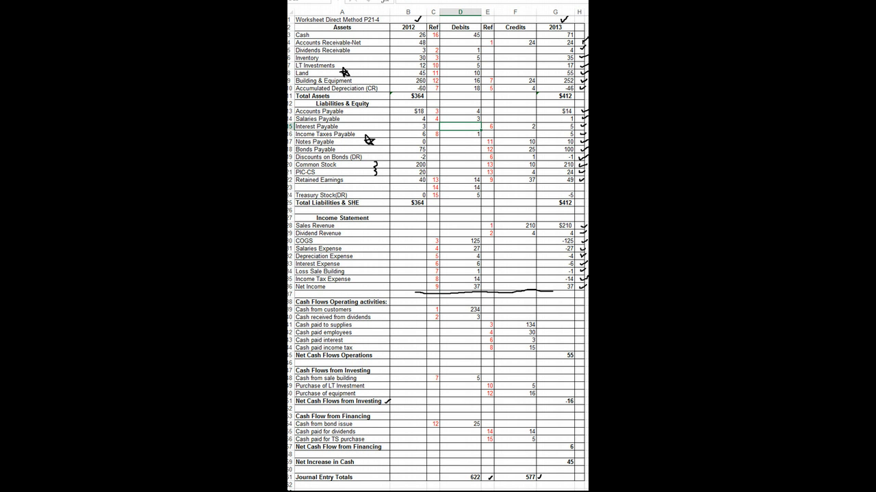
Enter reference 16 and a credit of 45 for Net Increase in Cash, and check the formula in G59
click(515, 420)
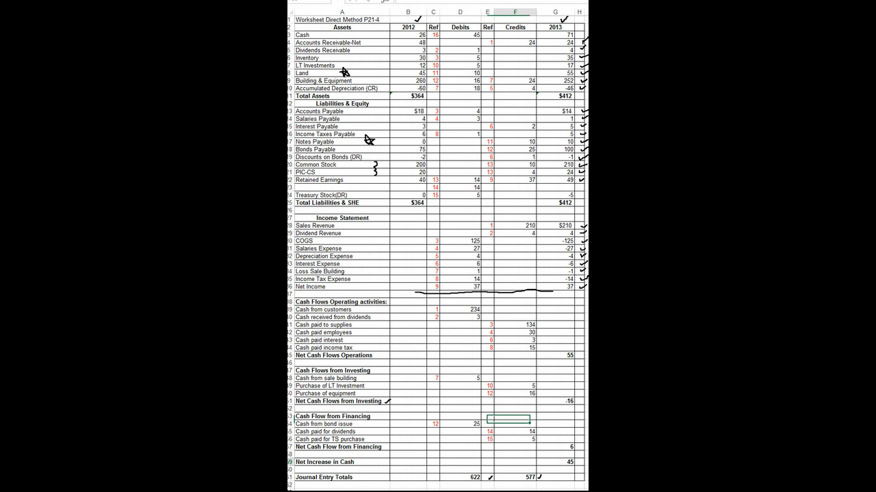
click(514, 463)
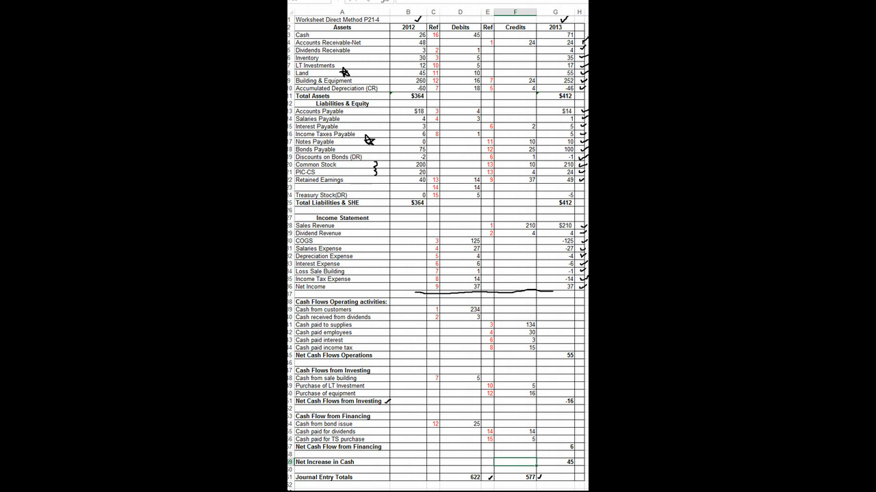
text(45)
click(487, 462)
text(16)
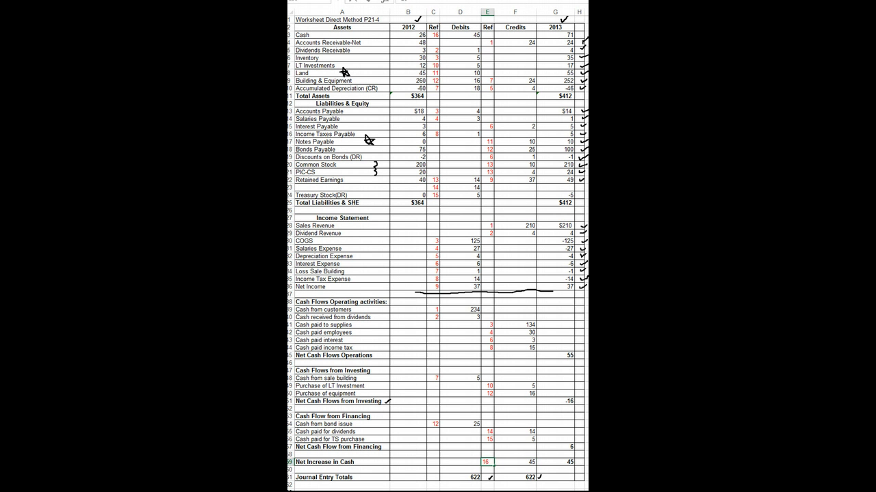
key(Return)
click(555, 461)
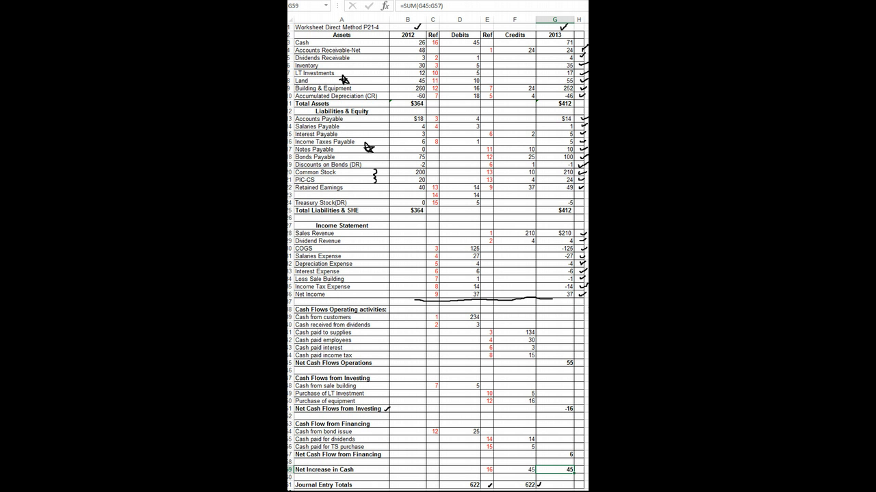
click(514, 470)
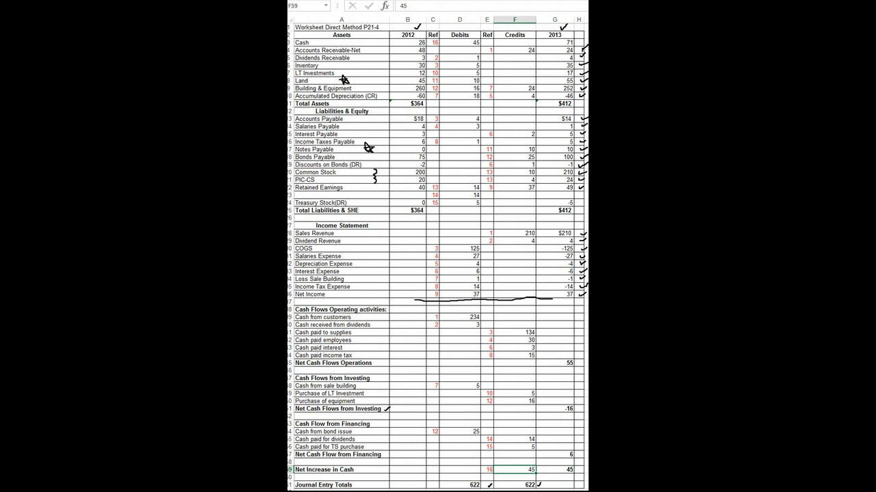